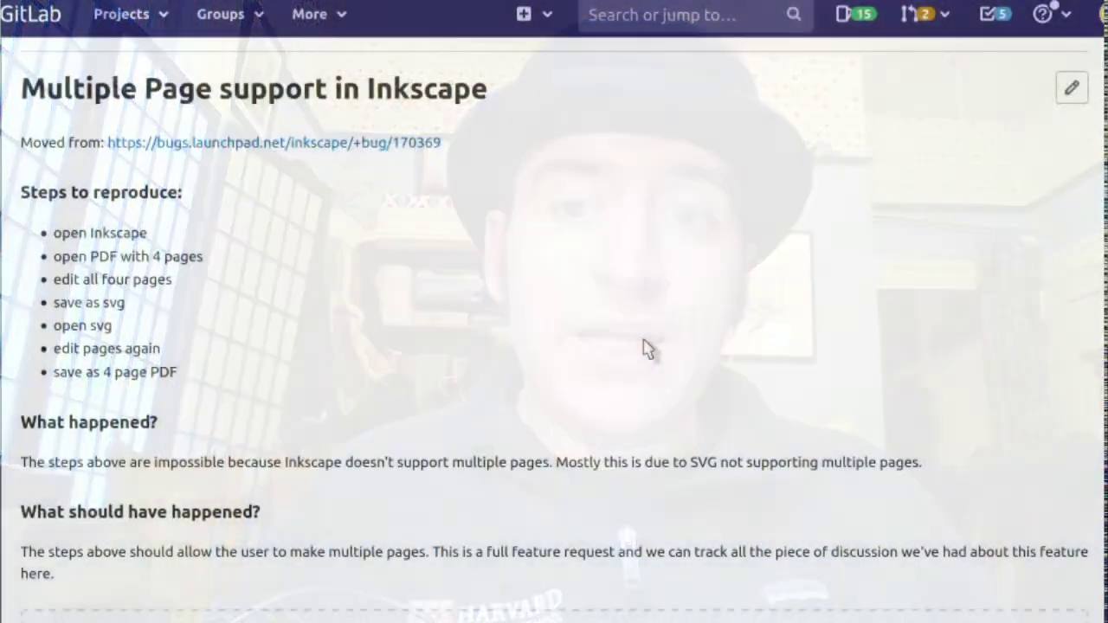
# Scroll the GitLab issue down past the multi-page design comments and the Figma SVG code block.
pyautogui.scroll(-5, 643, 346)
pyautogui.scroll(-10, 649, 349)
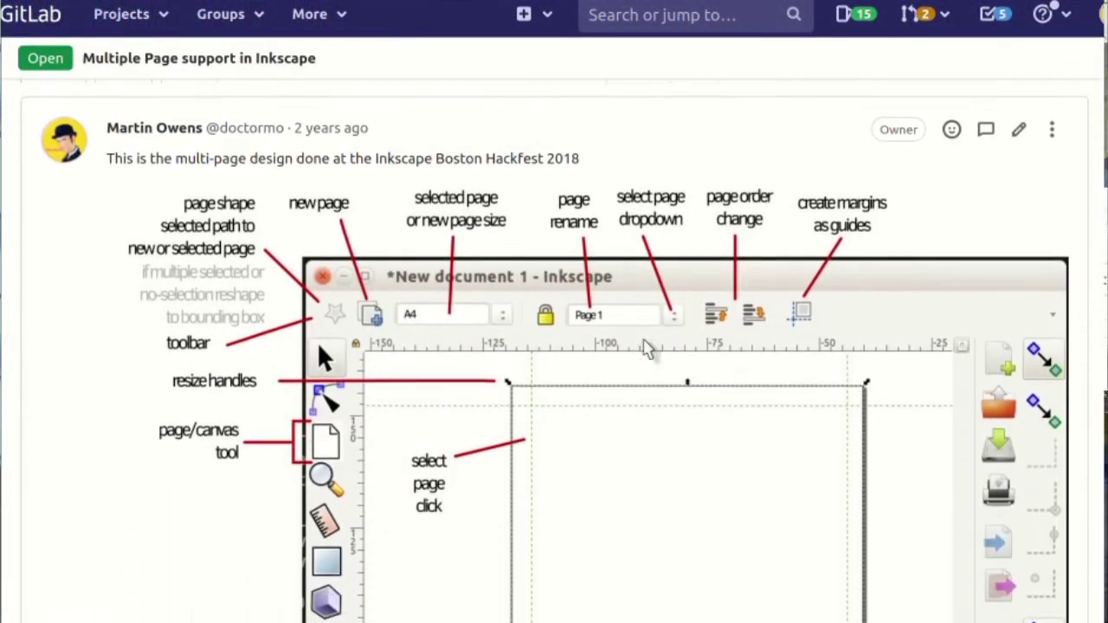
pyautogui.scroll(-10, 645, 349)
pyautogui.scroll(-10, 645, 349)
pyautogui.scroll(-10, 645, 349)
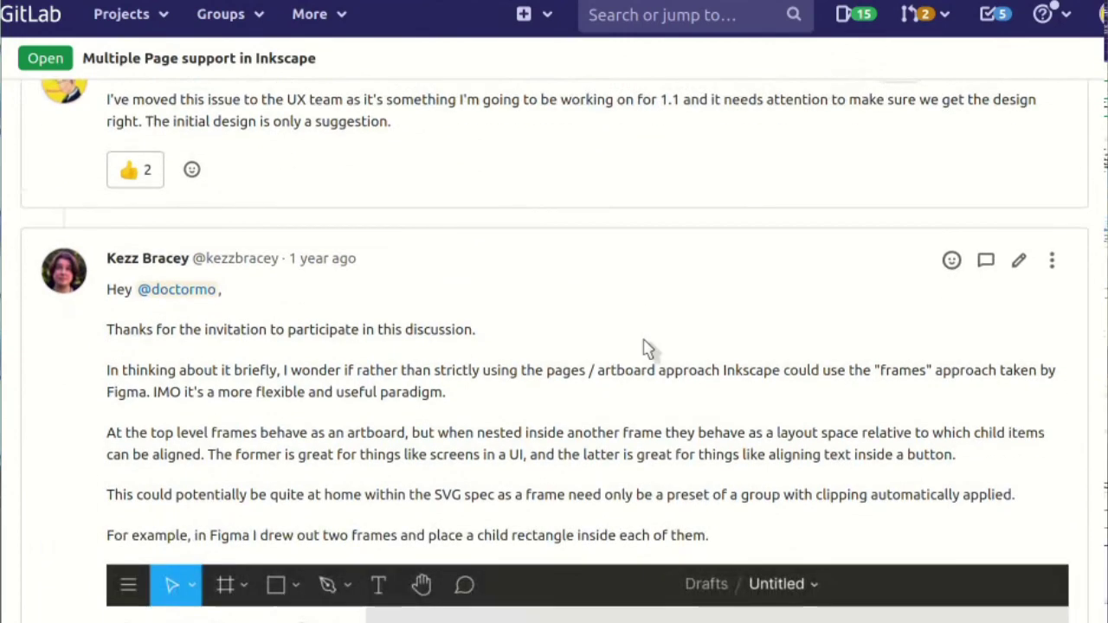
pyautogui.scroll(-10, 645, 349)
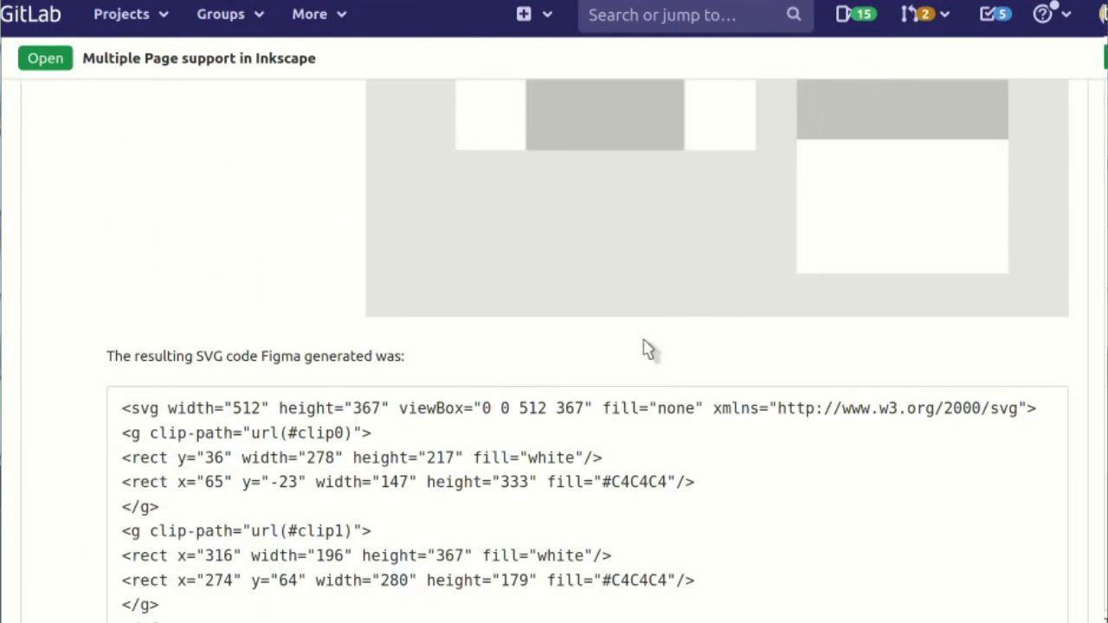
pyautogui.scroll(-10, 648, 349)
pyautogui.scroll(-10, 649, 349)
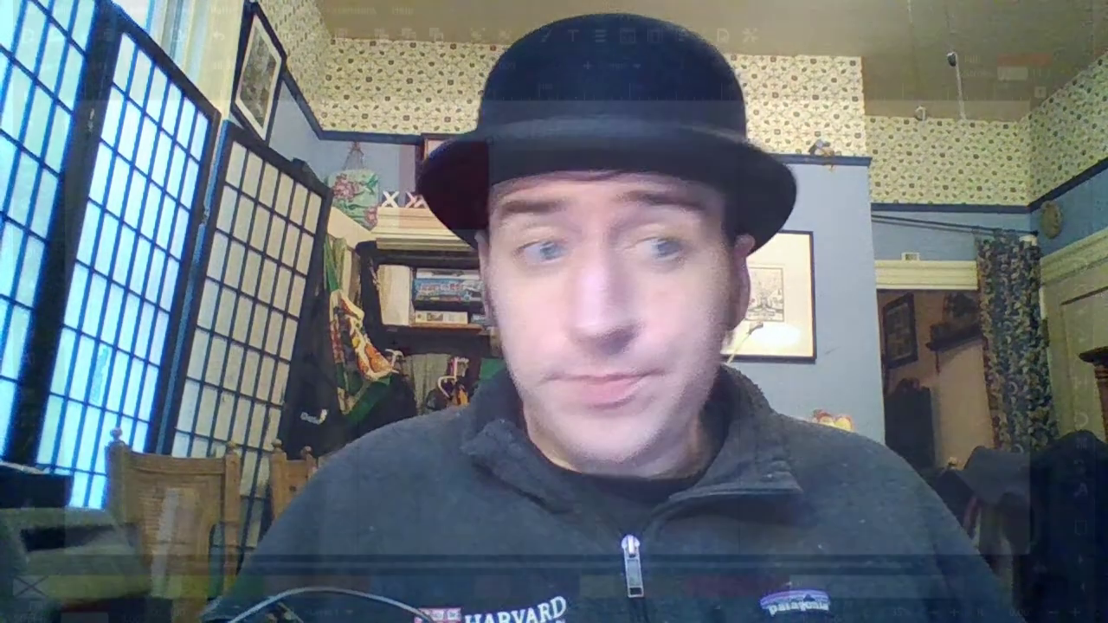
# Draw a second red rectangle below the first and a red circle to their right, then pick the Connector tool.
pyautogui.moveTo(403, 346); pyautogui.dragTo(499, 454)
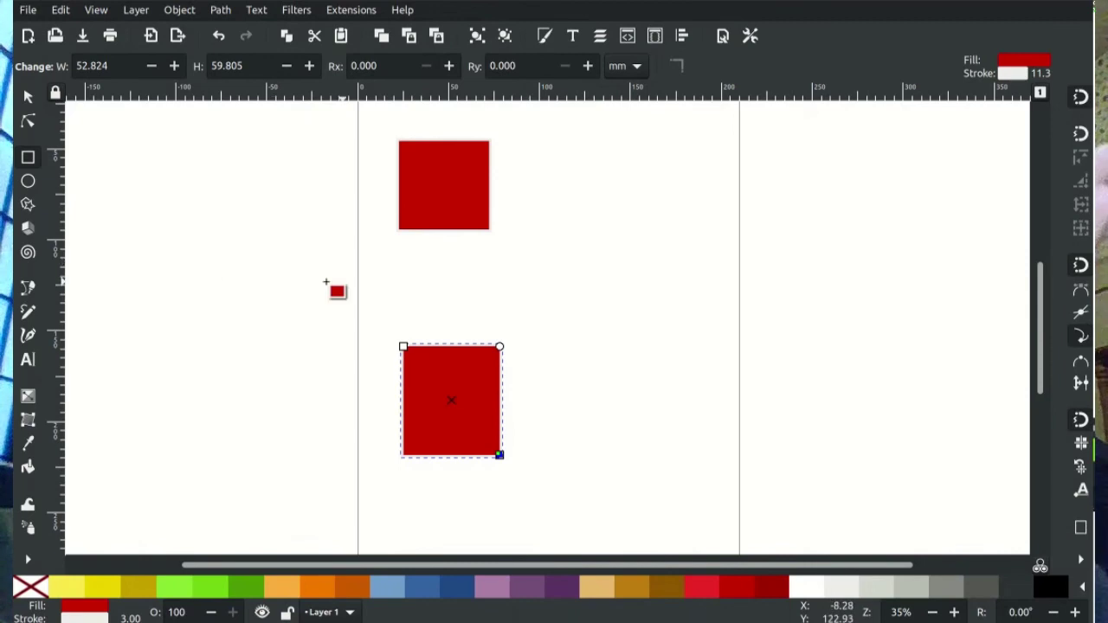
pyautogui.click(28, 181)
pyautogui.moveTo(595, 246); pyautogui.dragTo(702, 353)
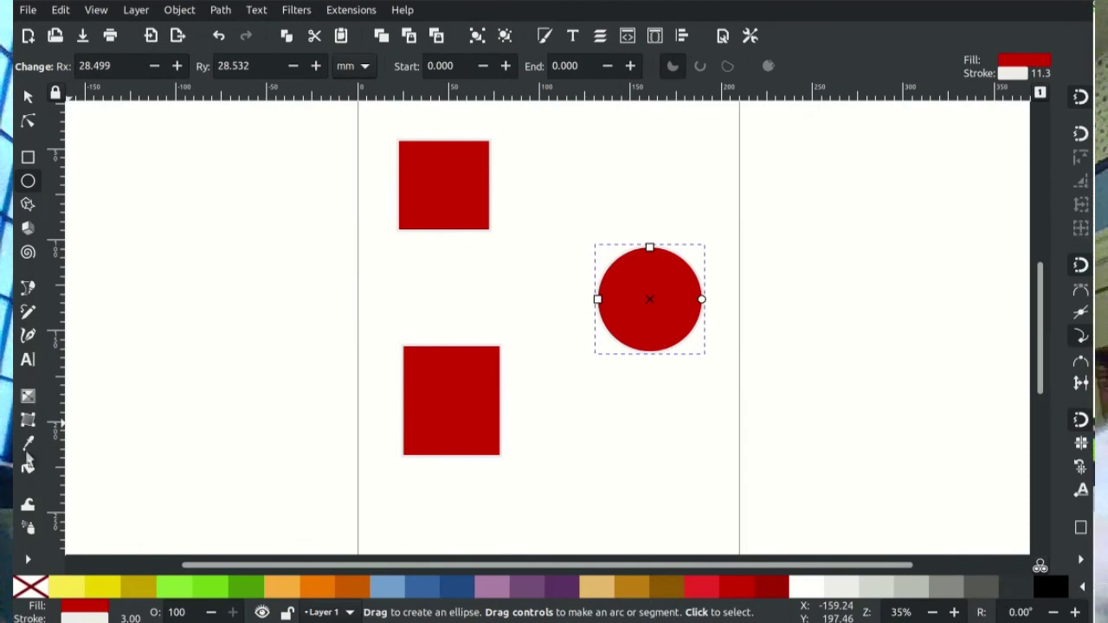
pyautogui.click(27, 559)
pyautogui.click(87, 583)
# Set connector curvature to 0 and connect the top rectangle, bottom rectangle and circle to each other.
pyautogui.doubleClick(166, 66)
pyautogui.write('0')
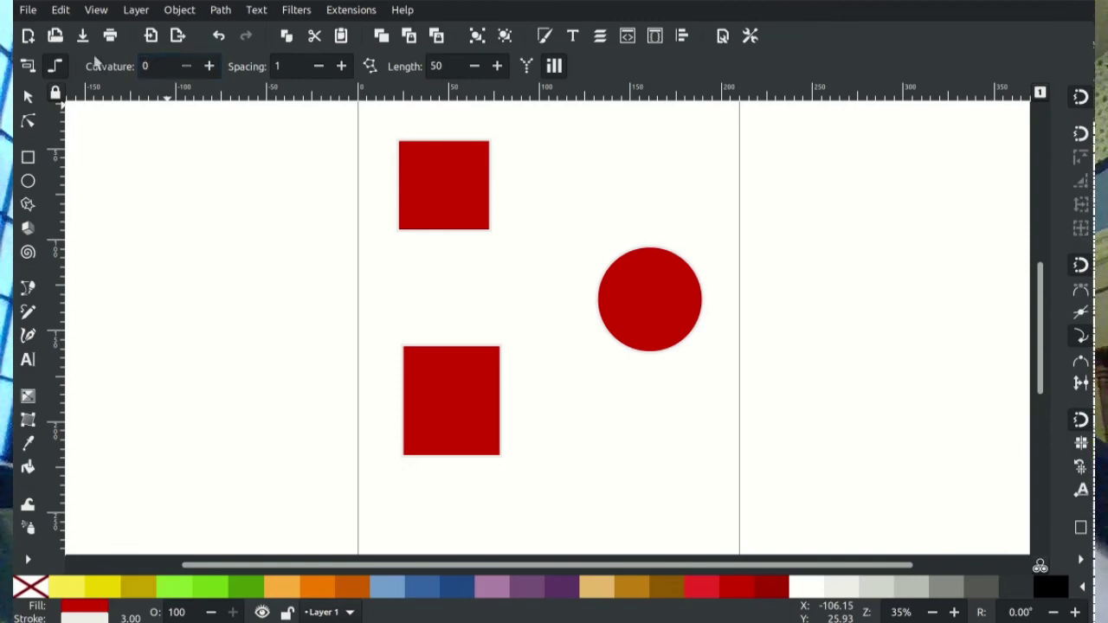
pyautogui.moveTo(443, 186)
pyautogui.mouseDown()
pyautogui.moveTo(591, 252)
pyautogui.moveTo(650, 298)
pyautogui.moveTo(606, 308)
pyautogui.mouseUp()
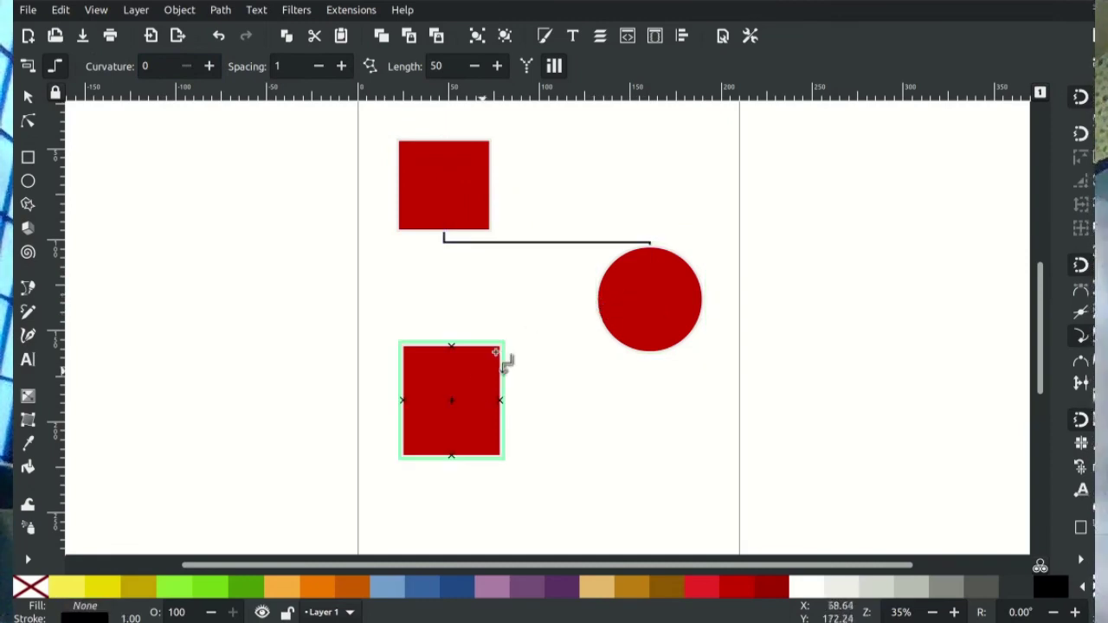
pyautogui.moveTo(451, 347); pyautogui.dragTo(650, 301)
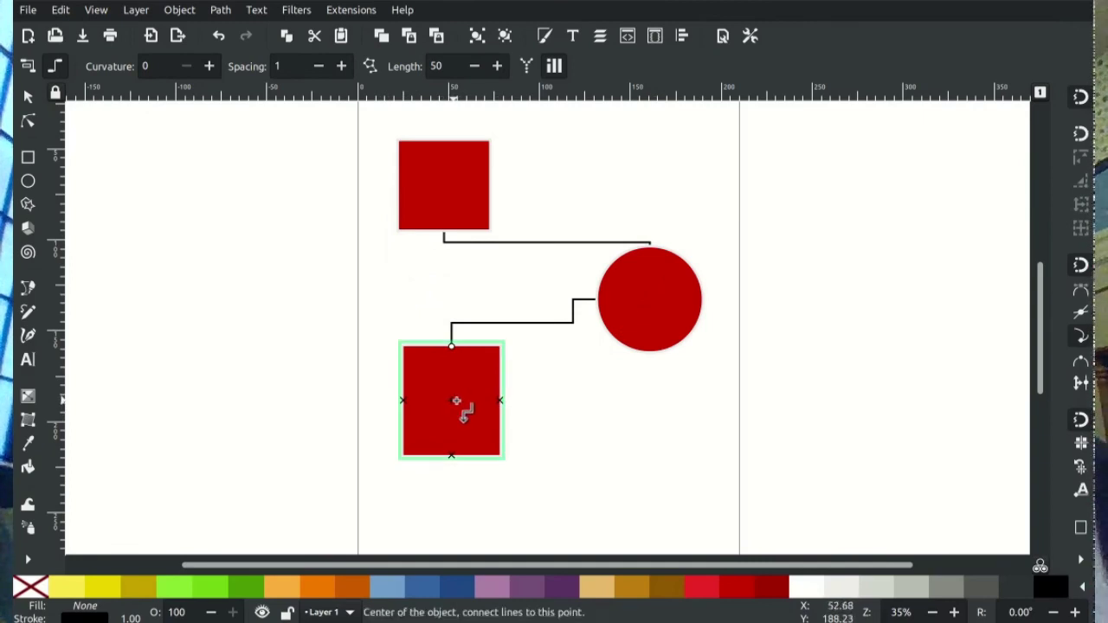
pyautogui.moveTo(457, 400); pyautogui.dragTo(645, 325)
pyautogui.moveTo(451, 400); pyautogui.dragTo(490, 187)
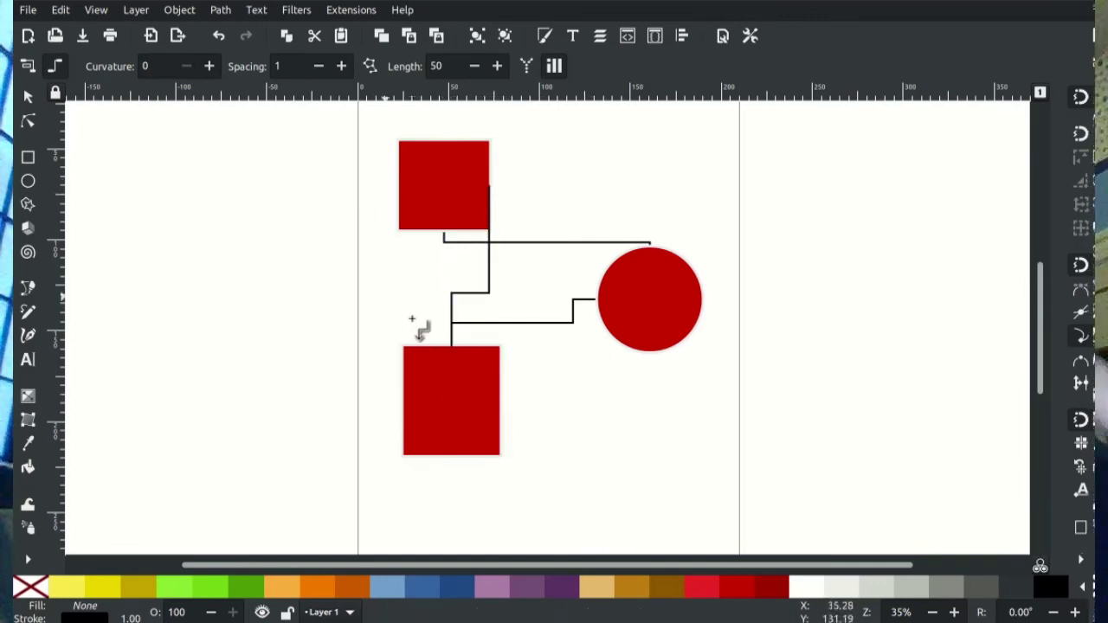
# Nudge the bottom rectangle down to show the connectors follow it.
pyautogui.click(27, 95)
pyautogui.click(474, 424)
pyautogui.moveTo(474, 424)
pyautogui.mouseDown()
pyautogui.moveTo(340, 482)
pyautogui.moveTo(458, 459)
pyautogui.moveTo(465, 439)
pyautogui.mouseUp()
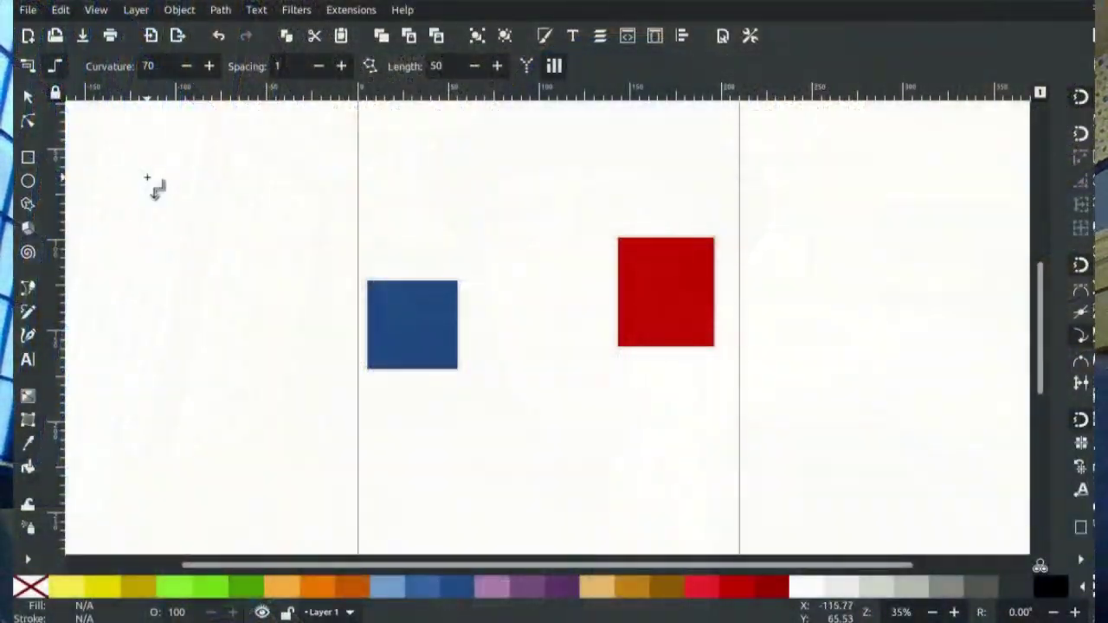
# Set curvature to 0 and connect the blue square to the red rectangle.
pyautogui.doubleClick(147, 66)
pyautogui.write('0')
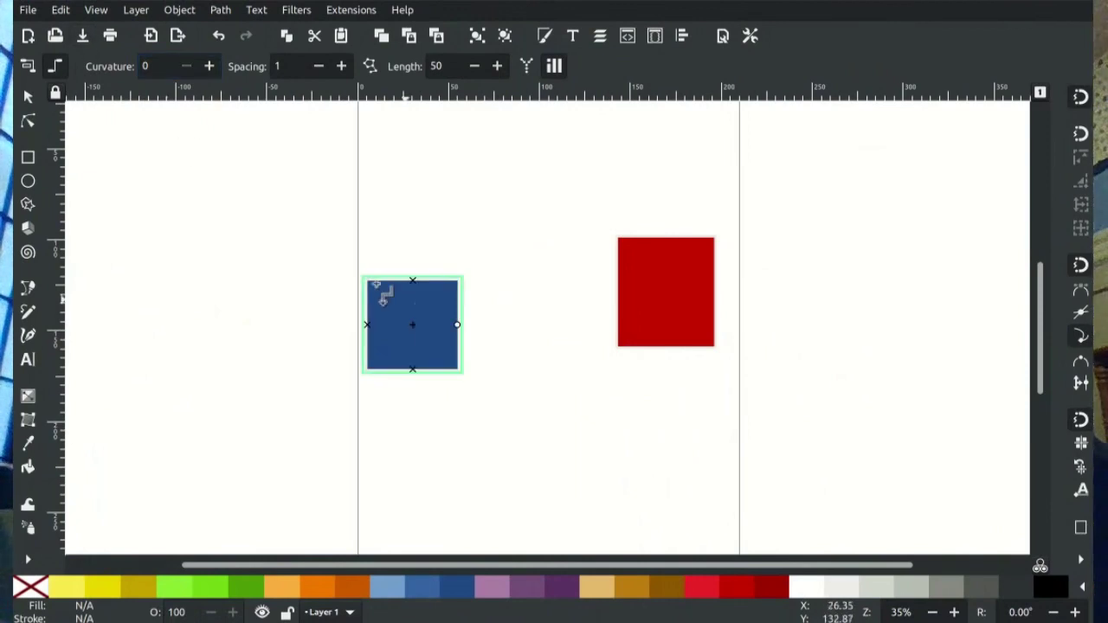
pyautogui.moveTo(419, 317); pyautogui.dragTo(673, 293)
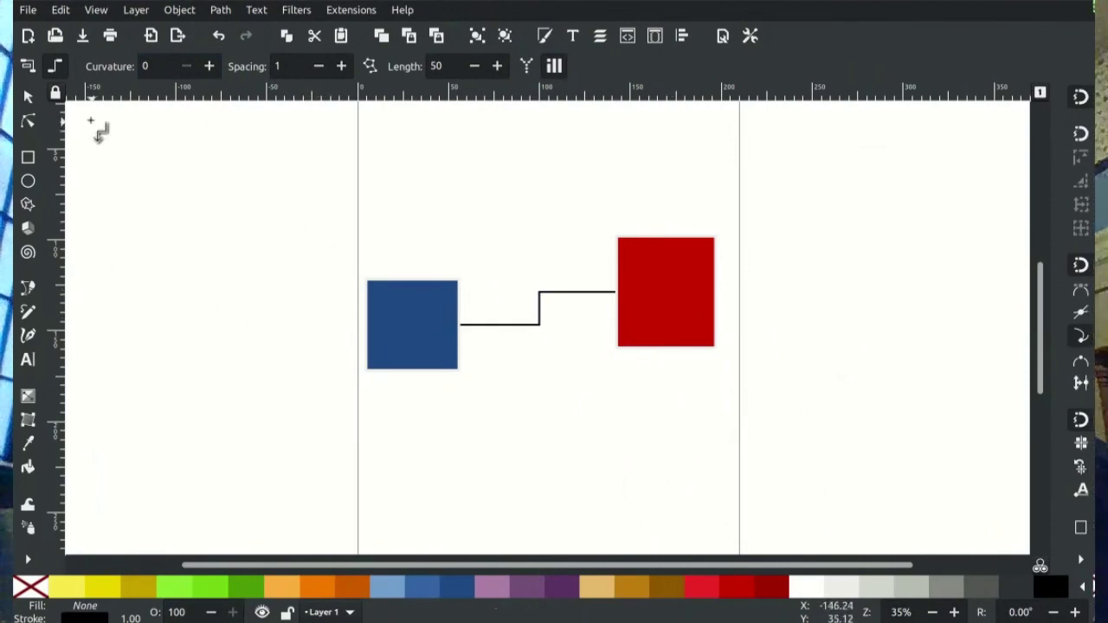
# Move the red rectangle lower and to the right.
pyautogui.click(28, 97)
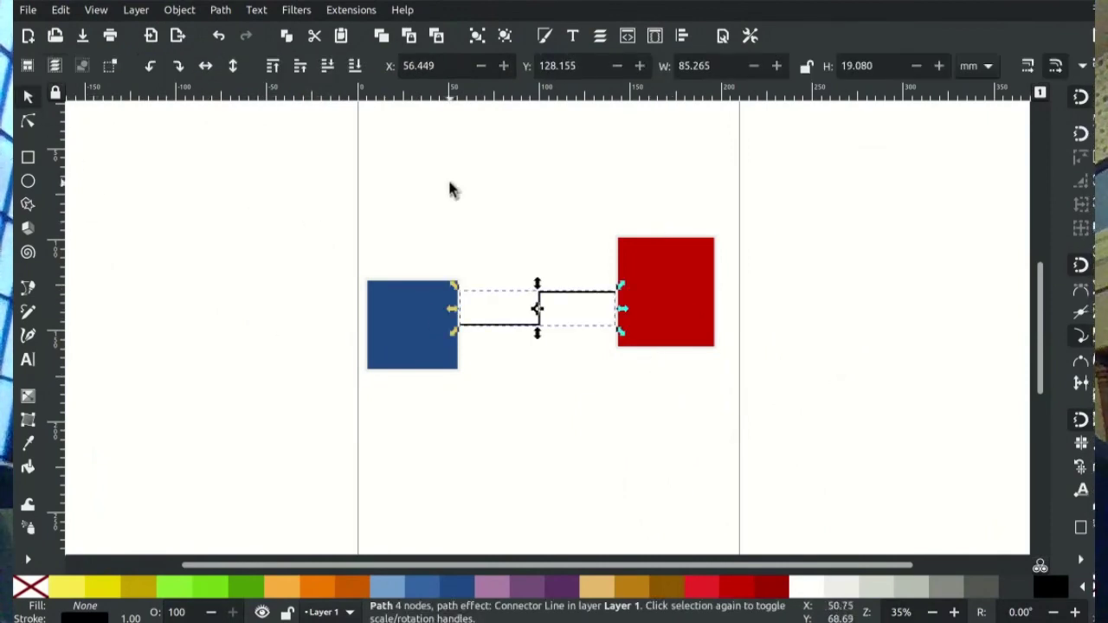
pyautogui.click(663, 292)
pyautogui.moveTo(676, 311); pyautogui.dragTo(639, 475)
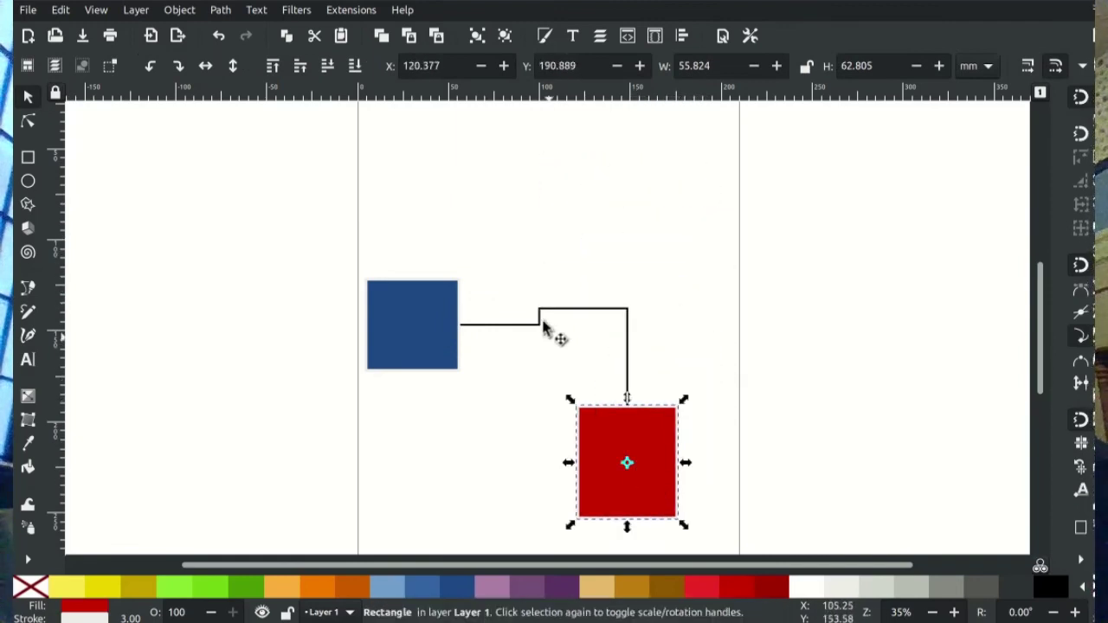
# Drag the connector's corner node up so the line routes above the blue square.
pyautogui.click(29, 122)
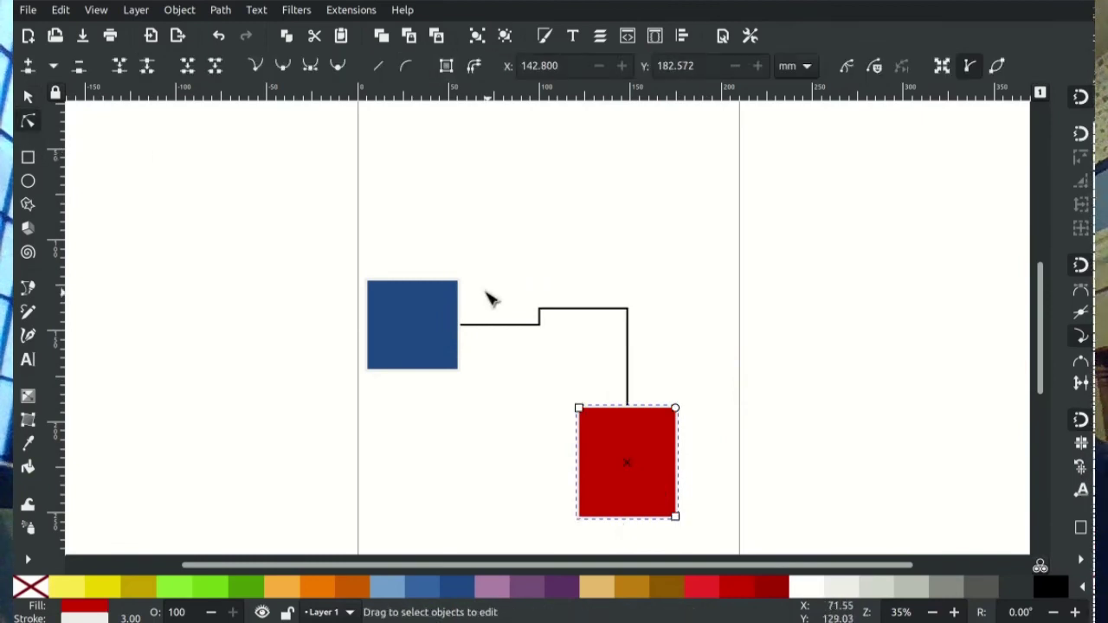
pyautogui.click(545, 311)
pyautogui.moveTo(540, 309); pyautogui.dragTo(539, 218)
pyautogui.click(749, 294)
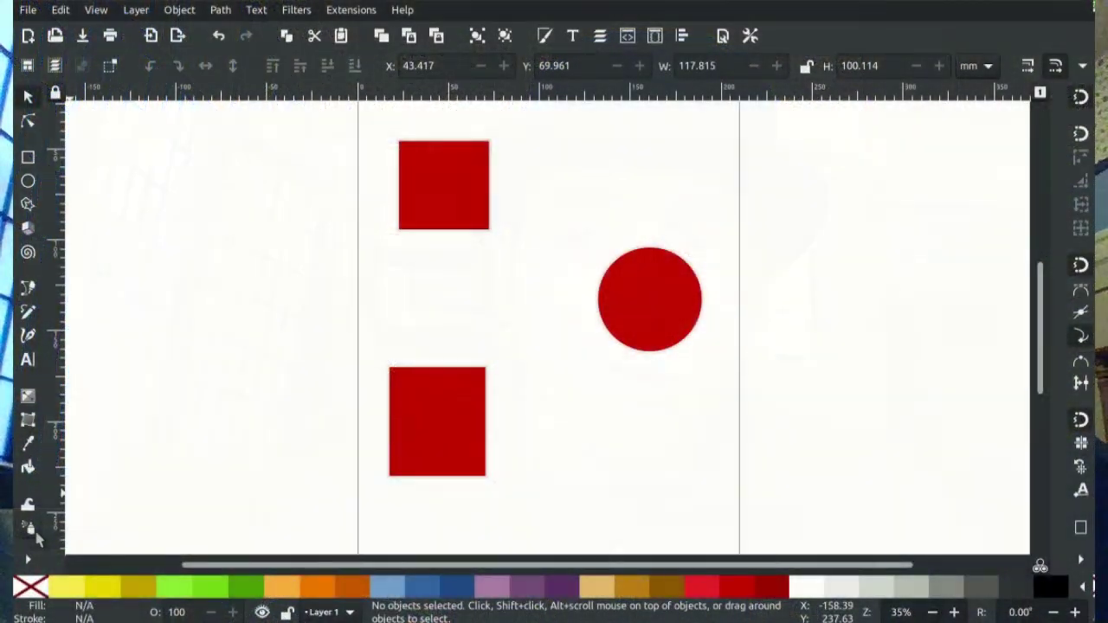
# Set connector curvature to 70 and connect both red rectangles to the circle with curves.
pyautogui.click(28, 560)
pyautogui.click(64, 582)
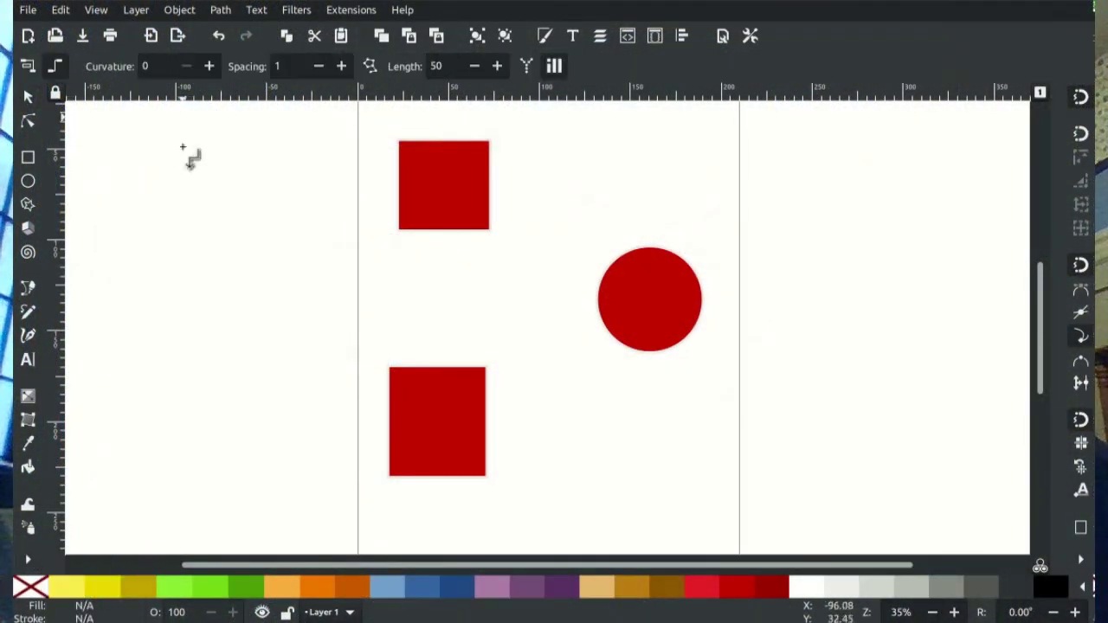
pyautogui.doubleClick(161, 66)
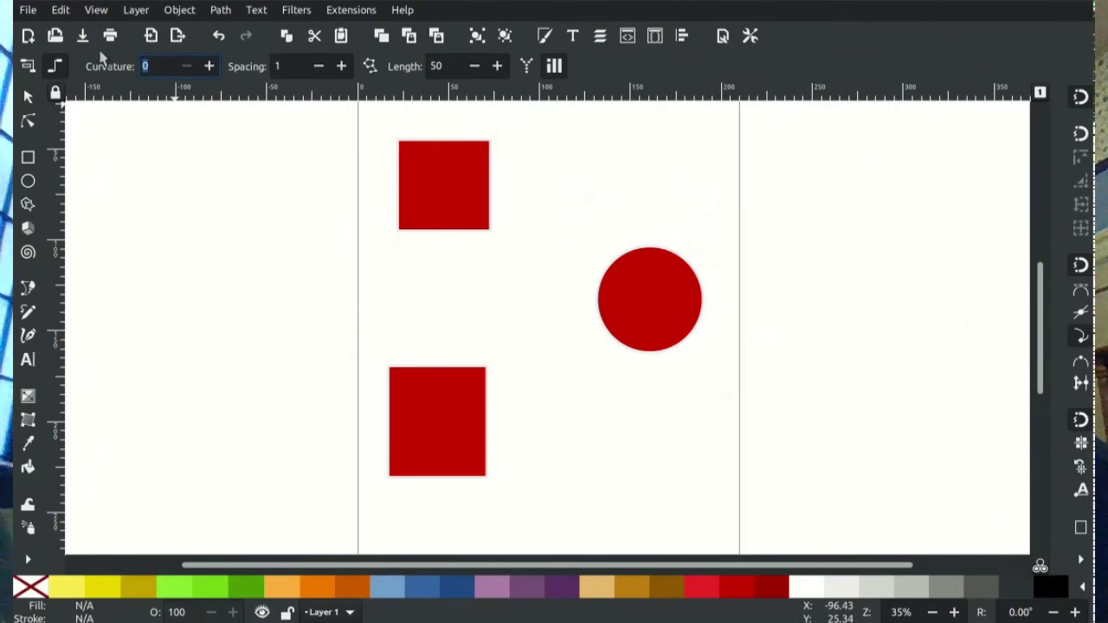
pyautogui.write('70')
pyautogui.press('Return')
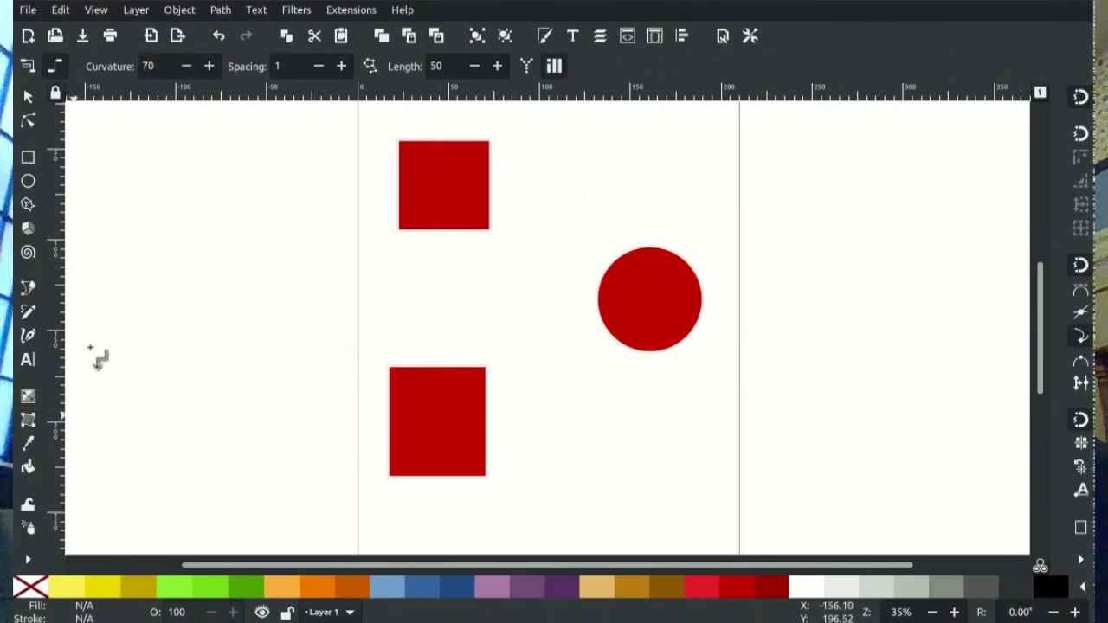
pyautogui.moveTo(459, 400); pyautogui.dragTo(641, 303)
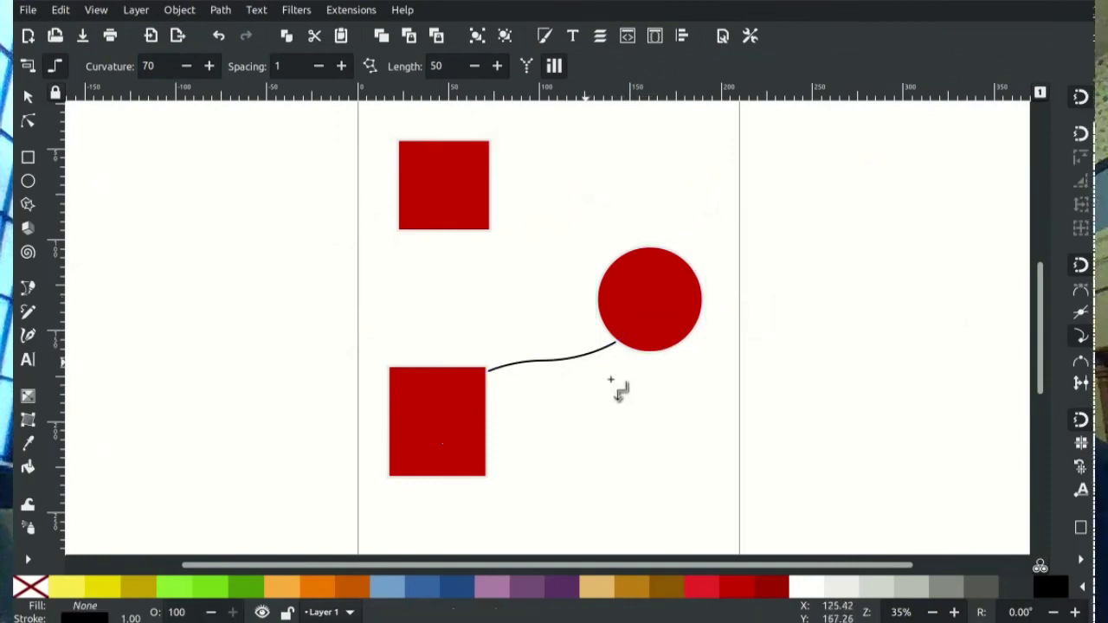
pyautogui.moveTo(489, 185); pyautogui.dragTo(658, 314)
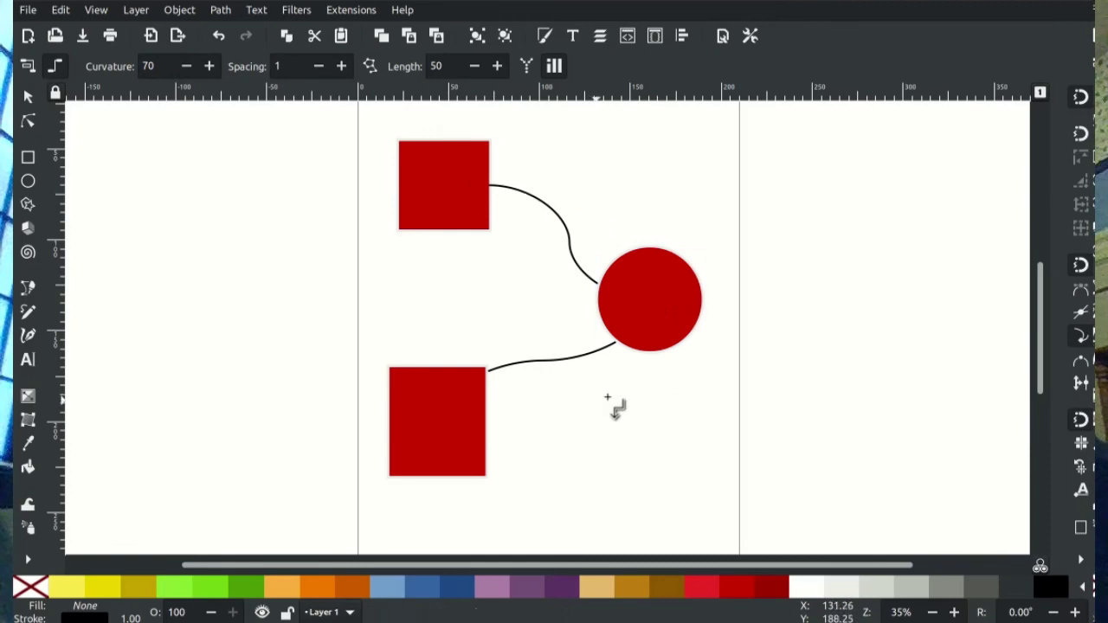
# Move the circle right so the curves bend, then select a node on the top curved connector.
pyautogui.click(28, 95)
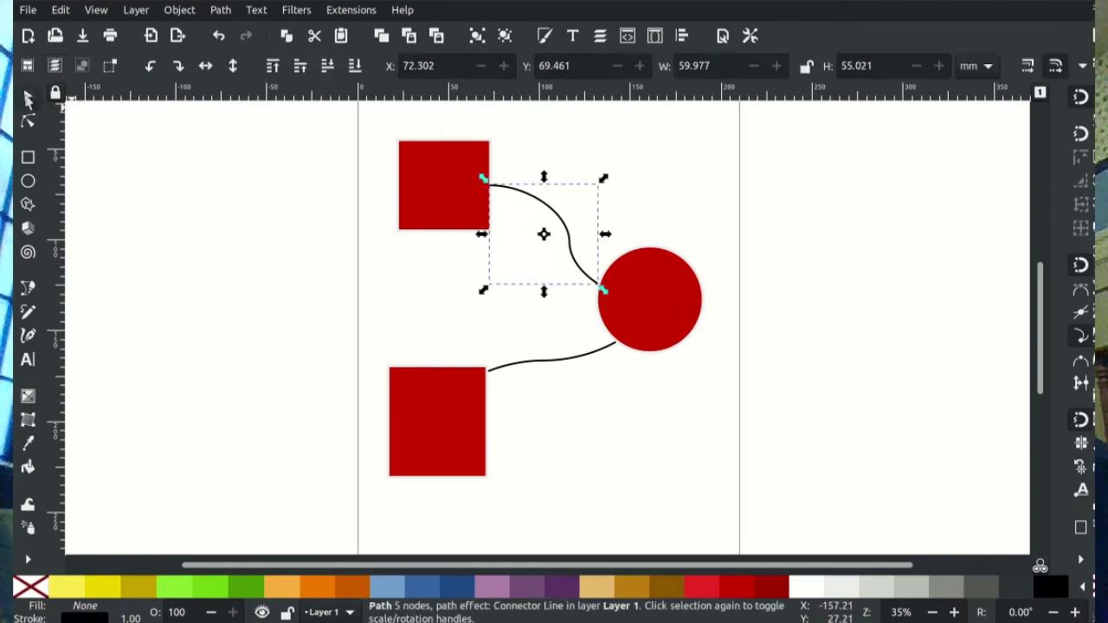
pyautogui.click(666, 318)
pyautogui.moveTo(667, 318); pyautogui.dragTo(718, 331)
pyautogui.press('o')
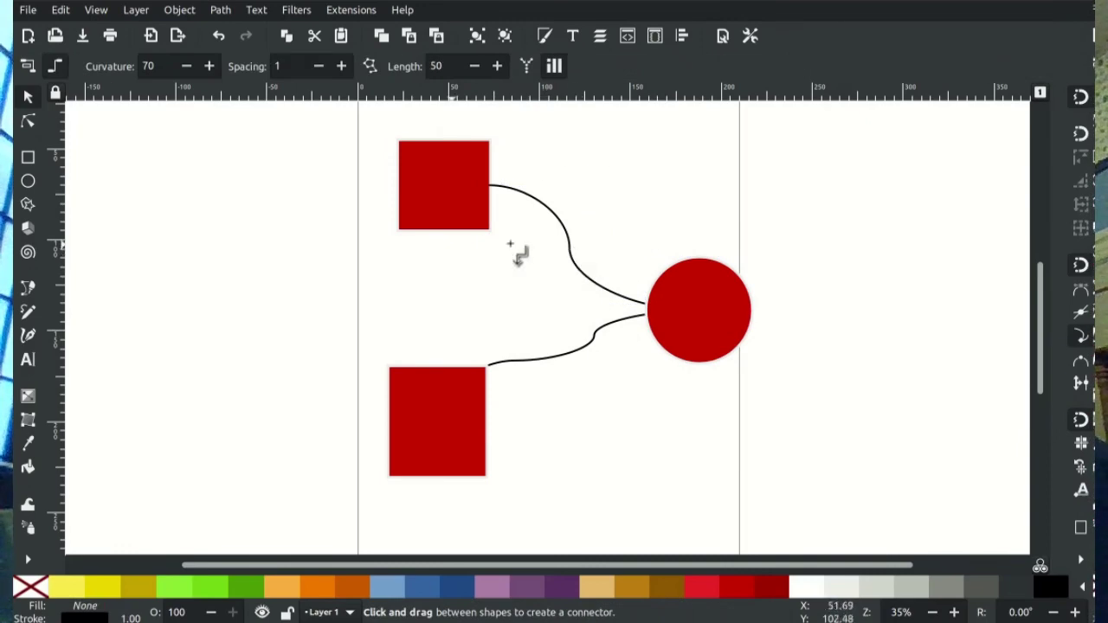
pyautogui.click(28, 121)
pyautogui.click(571, 245)
pyautogui.click(570, 244)
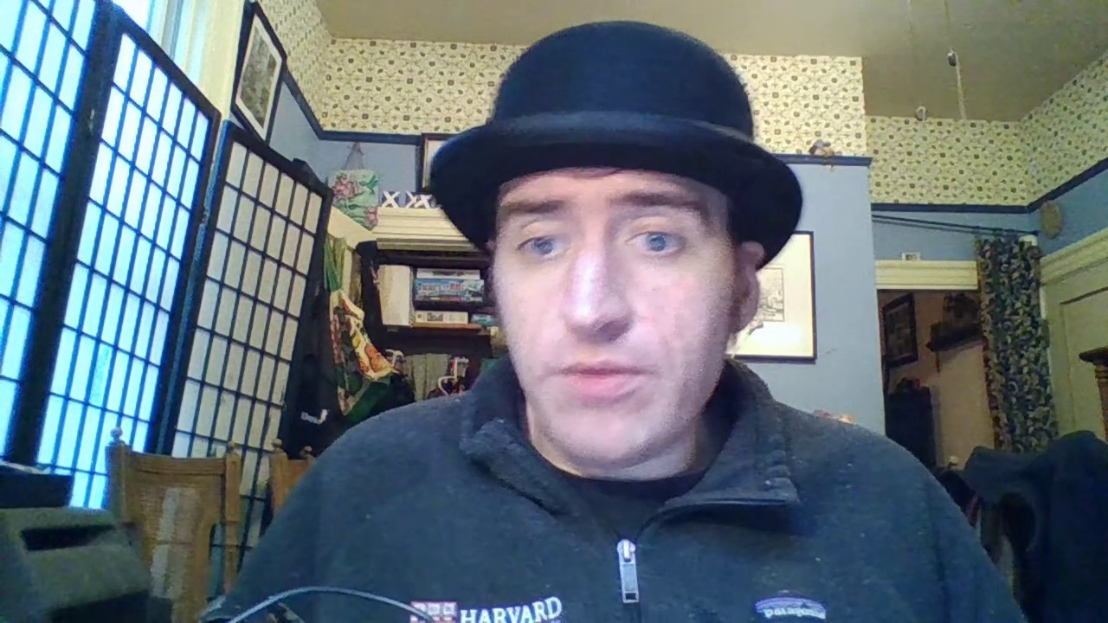